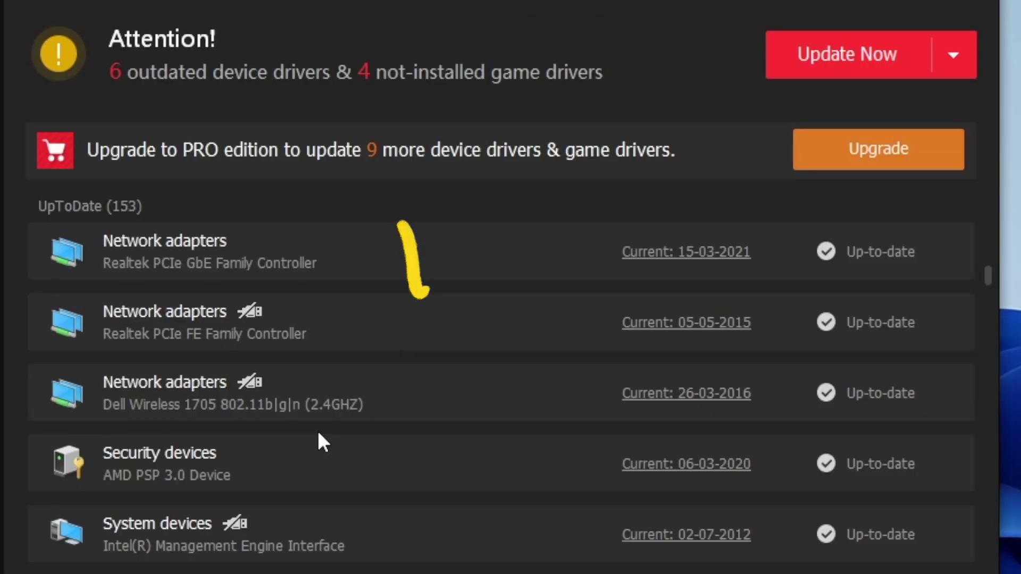
- Scroll down through the scan results of outdated and up-to-date device and game drivers
{"action": "scroll", "coordinate": [317, 429], "scroll_direction": "down", "scroll_amount": 5}
{"action": "scroll", "coordinate": [319, 435], "scroll_direction": "down", "scroll_amount": 5}
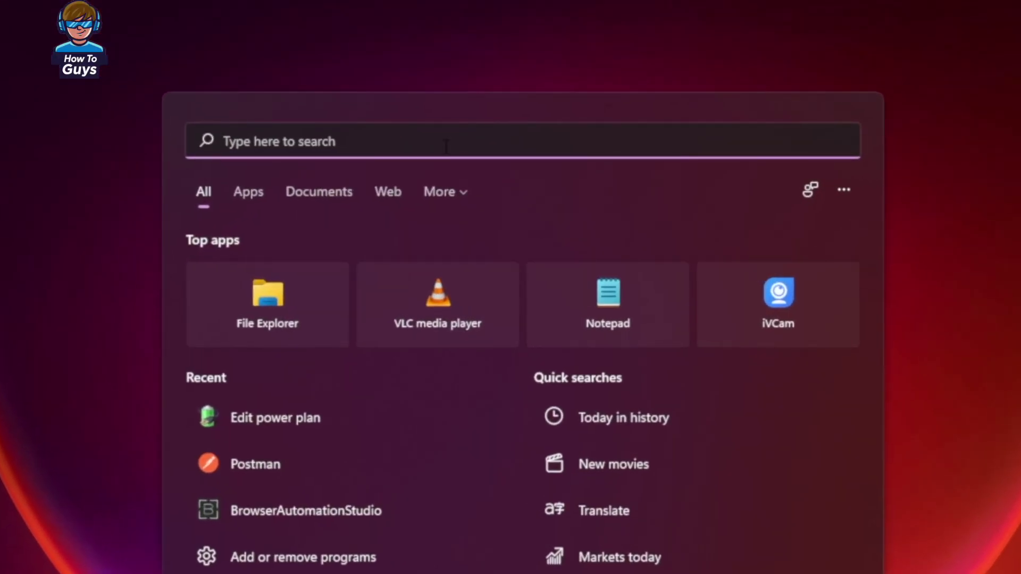
- Open Device Manager via 'dev' search and bring up the NVIDIA GeForce GTX 1650 properties
{"action": "type", "text": "dev"}
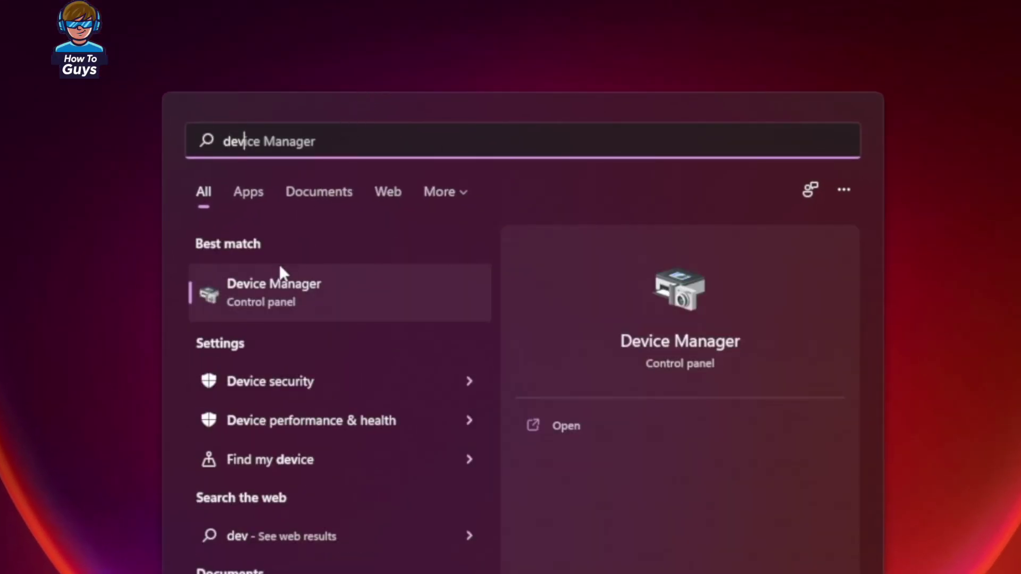
{"action": "left_click", "coordinate": [314, 294]}
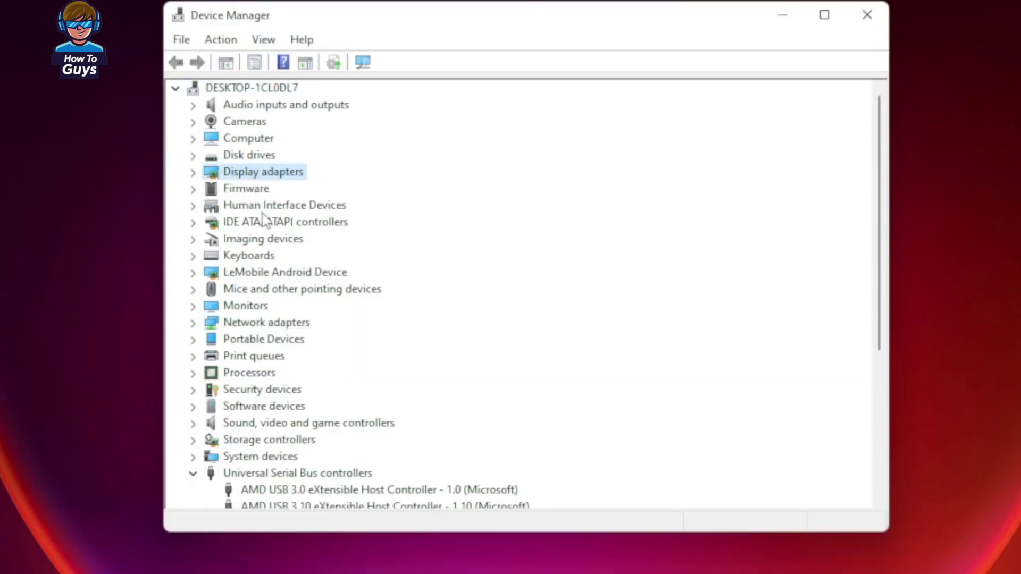
{"action": "left_click", "coordinate": [193, 174]}
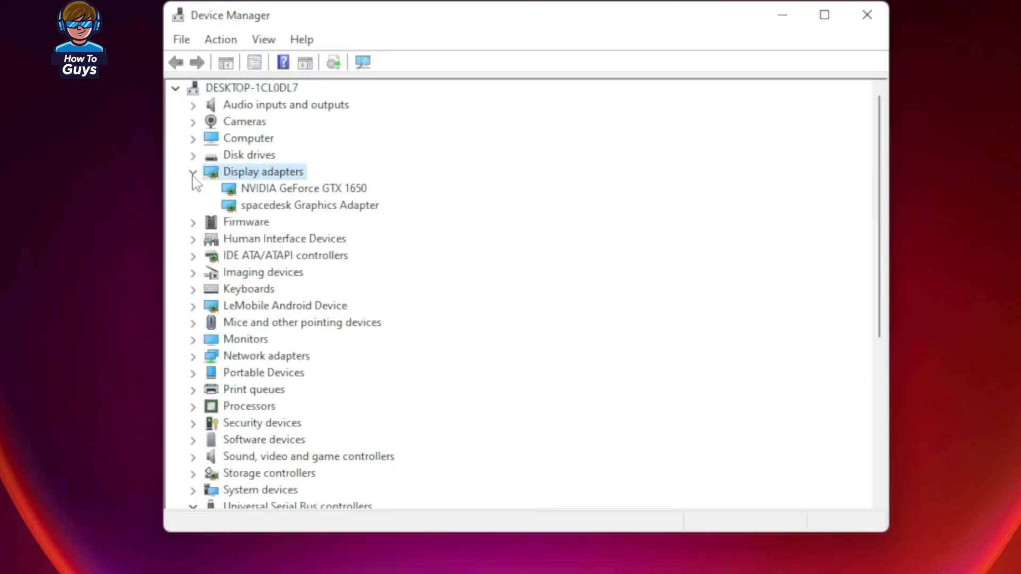
{"action": "left_click", "coordinate": [235, 192]}
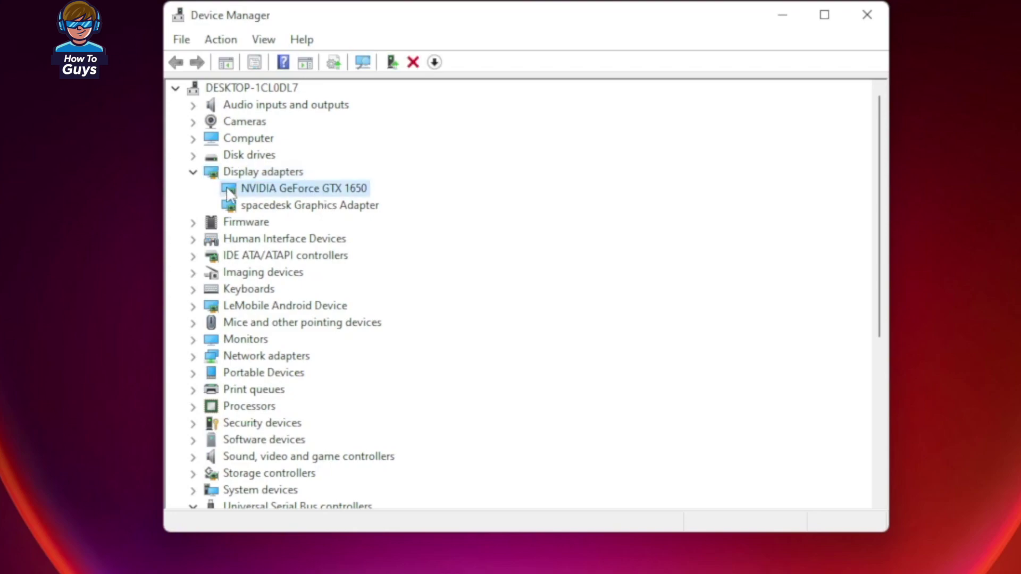
{"action": "double_click", "coordinate": [274, 190]}
{"action": "left_click_drag", "start_coordinate": [566, 81], "coordinate": [670, 101]}
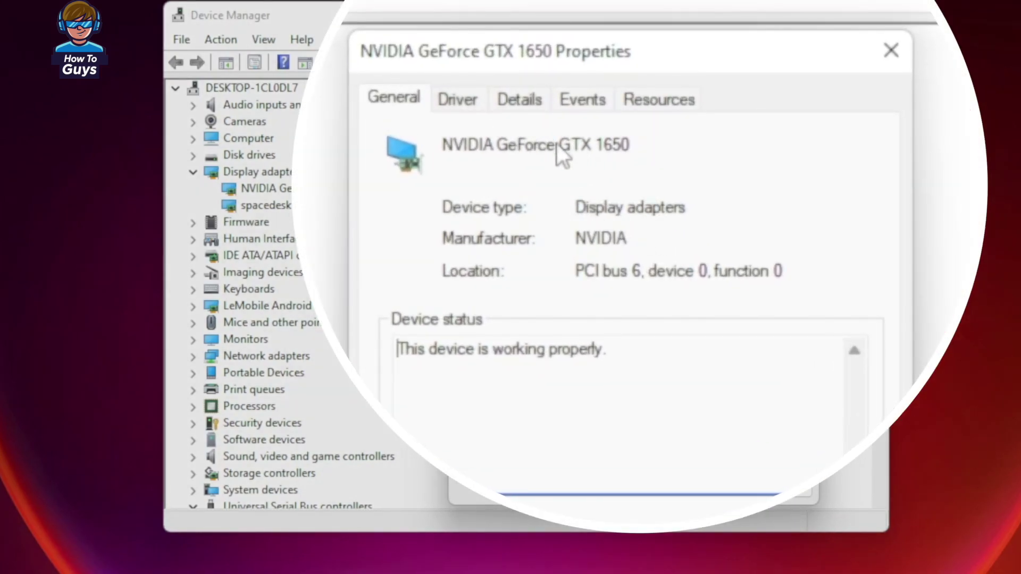
- Check the GTX 1650 driver (NVIDIA, 10-02-2022, 30.0.15.1179), then try and close Update Driver
{"action": "left_click", "coordinate": [515, 101]}
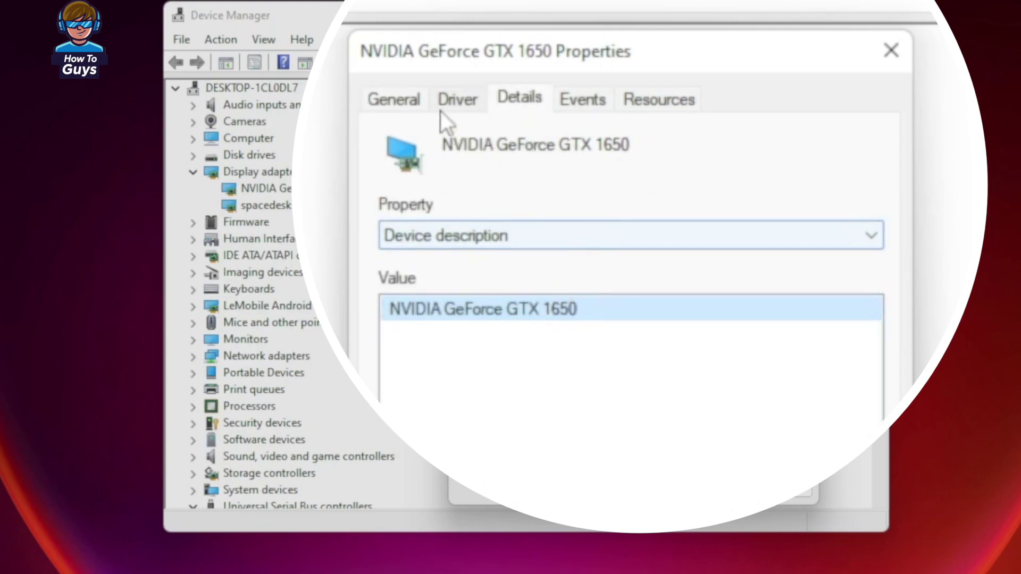
{"action": "left_click", "coordinate": [450, 99]}
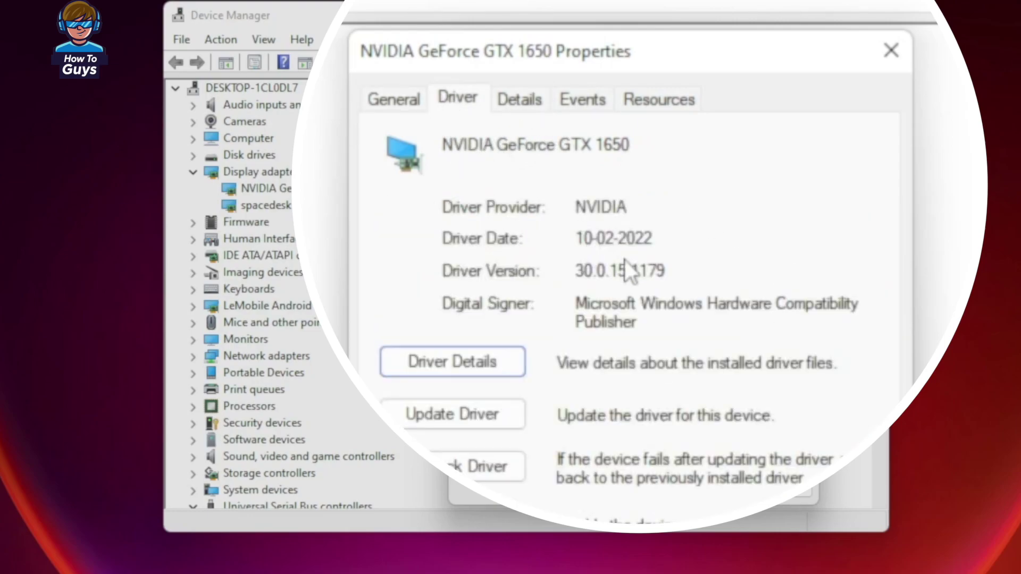
{"action": "left_click_drag", "start_coordinate": [657, 238], "coordinate": [543, 237]}
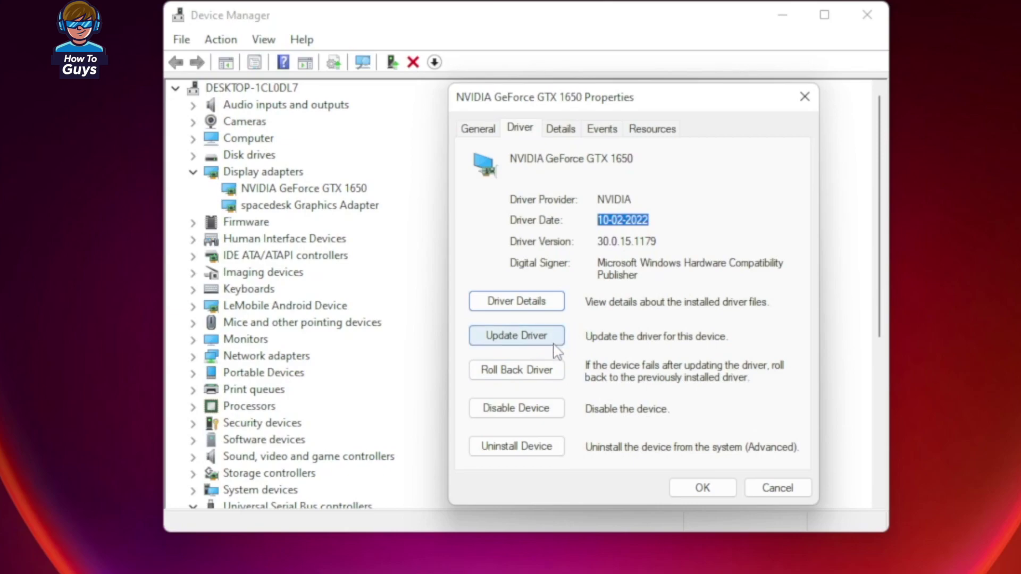
{"action": "left_click", "coordinate": [552, 342]}
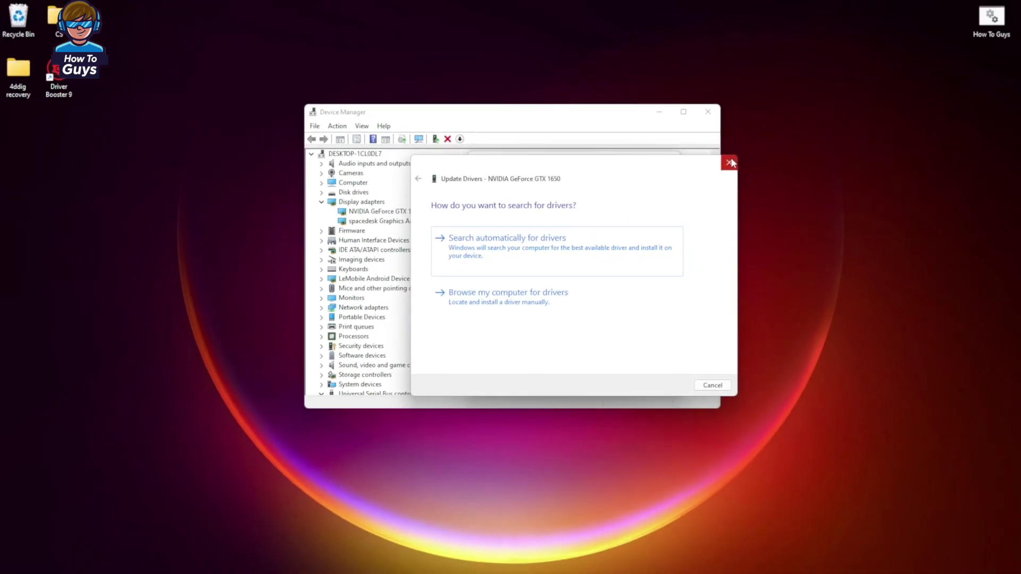
{"action": "left_click", "coordinate": [728, 162]}
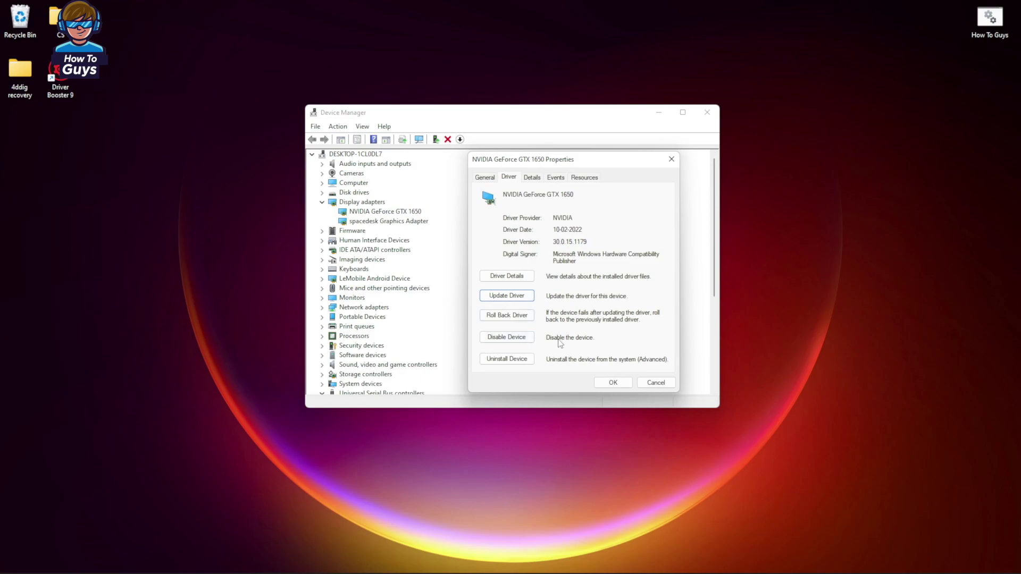
- Return to the General tab of the GTX 1650 properties
{"action": "left_click", "coordinate": [484, 178]}
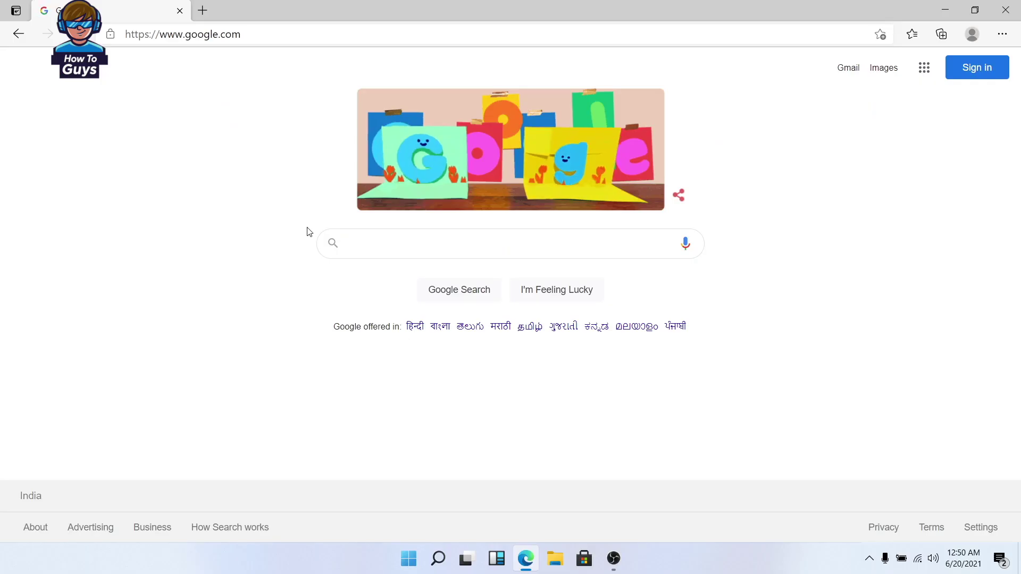
- Search Google for 'driver booster' and open the official download result for driver_booster_setup.exe
{"action": "type", "text": "driv"}
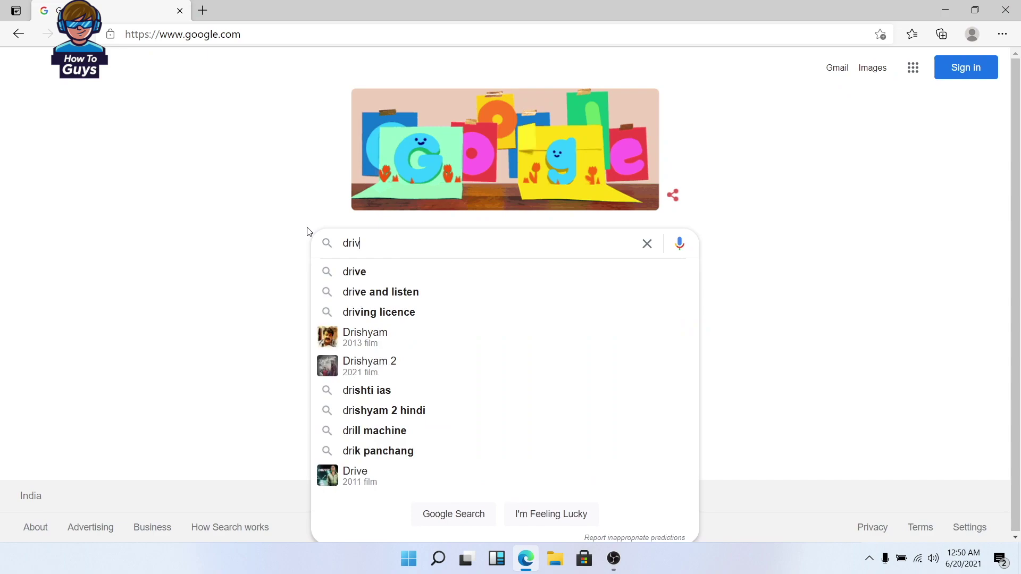
{"action": "type", "text": "er boos"}
{"action": "key", "text": "Down"}
{"action": "key", "text": "Return"}
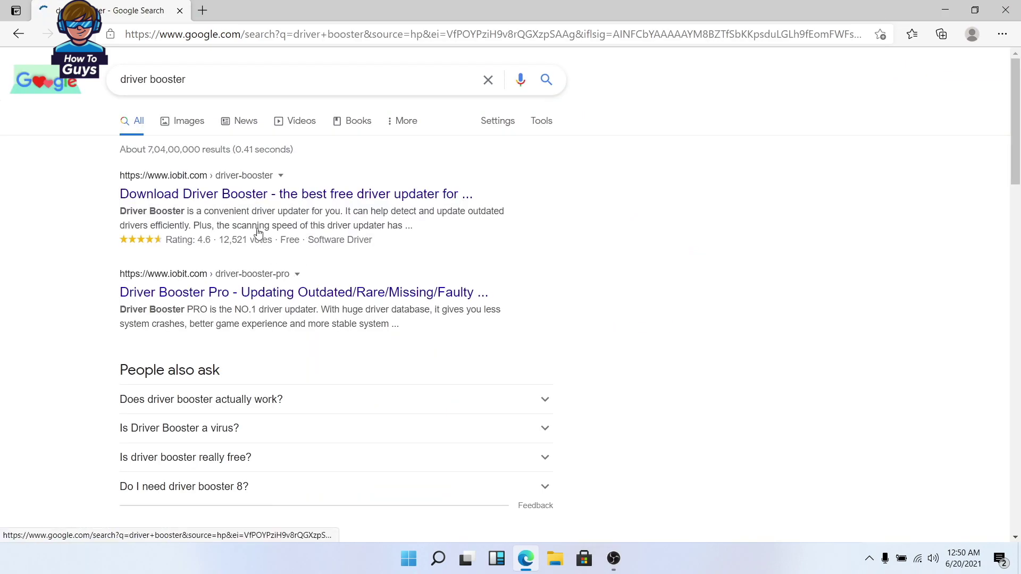
{"action": "left_click", "coordinate": [252, 195]}
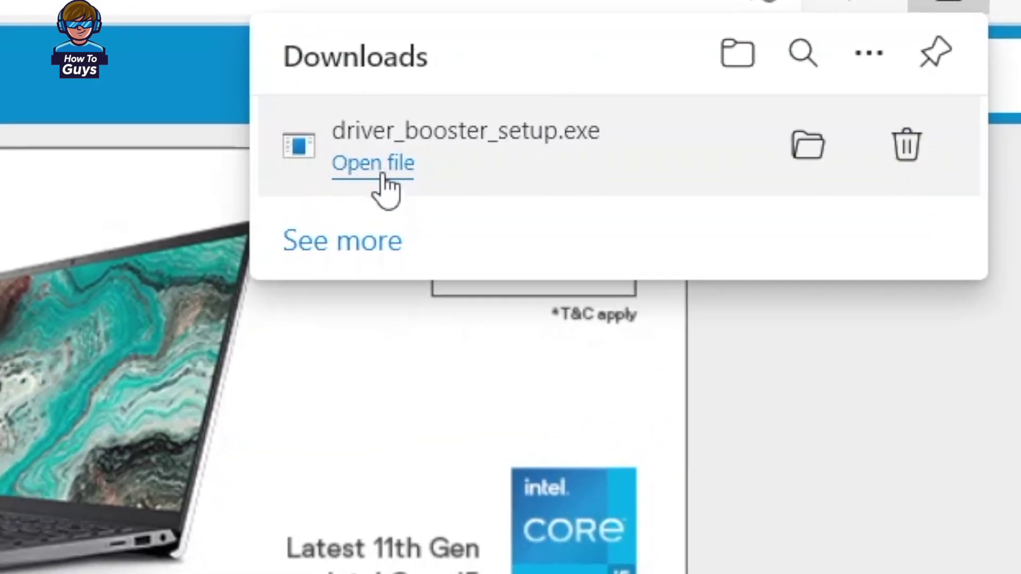
- Run the installer and install Driver Booster 8, declining the iTop VPN, iFun Screen Recorder and newsletter offers
{"action": "left_click", "coordinate": [383, 176]}
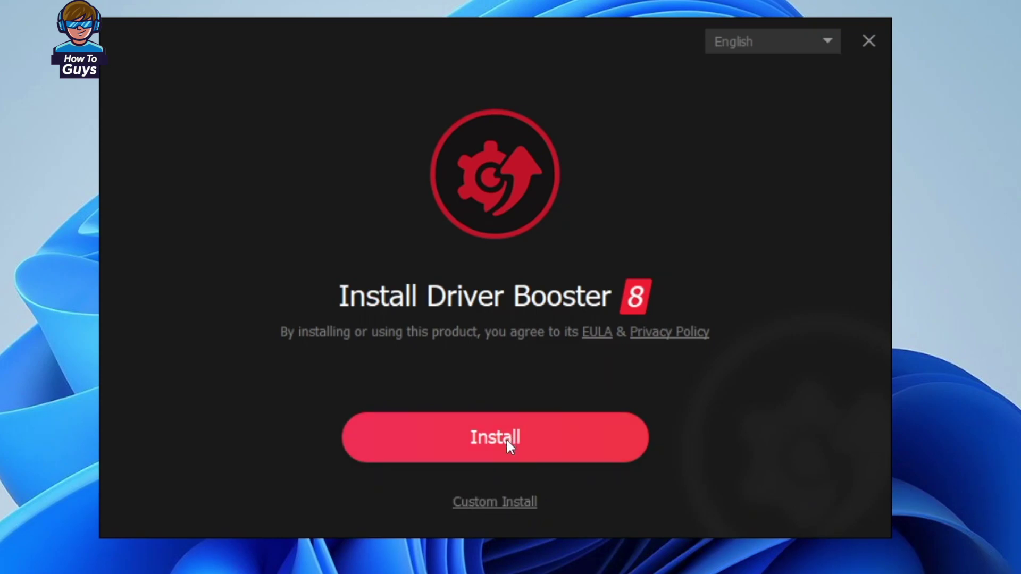
{"action": "left_click", "coordinate": [505, 438]}
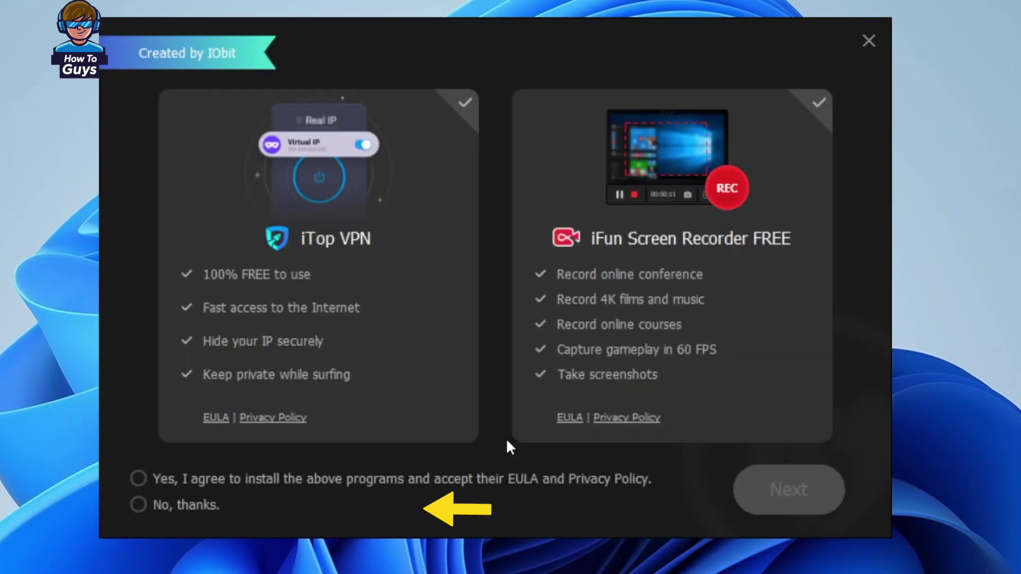
{"action": "left_click", "coordinate": [138, 503]}
{"action": "left_click", "coordinate": [785, 491]}
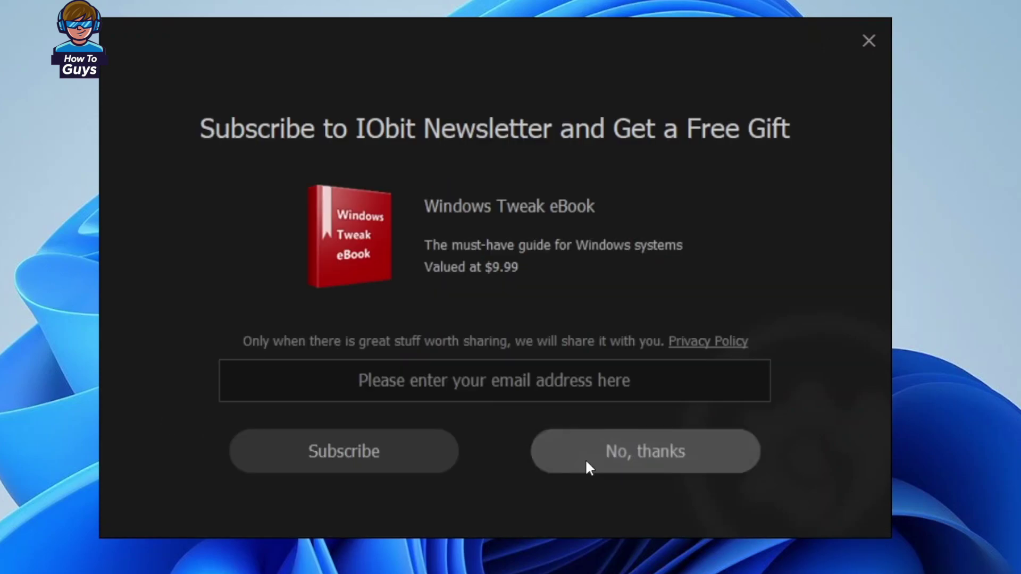
{"action": "left_click", "coordinate": [586, 461]}
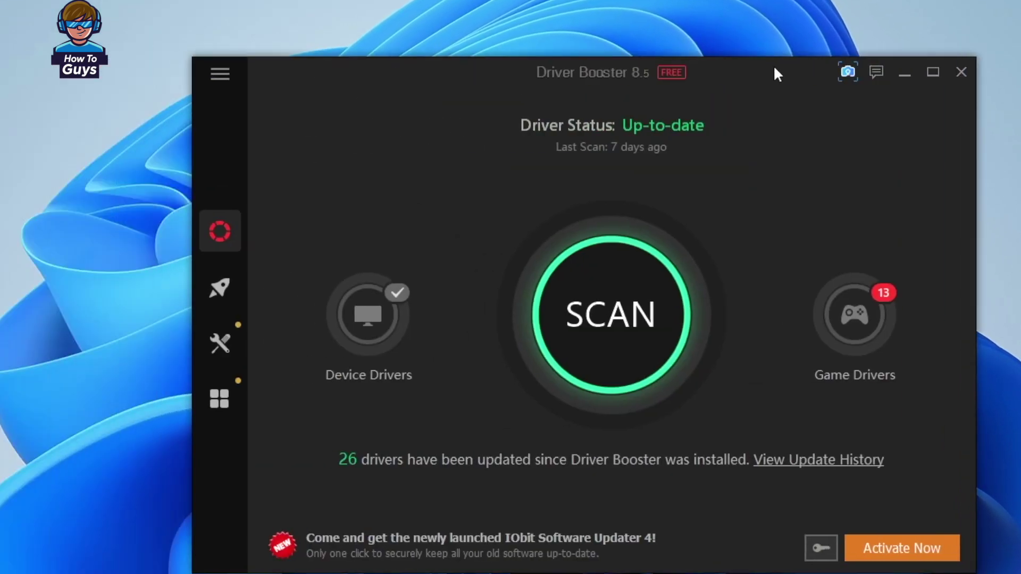
- Reposition the Driver Booster window and run a scan finding 6 outdated and 4 missing game drivers
{"action": "left_click_drag", "start_coordinate": [773, 65], "coordinate": [691, 47]}
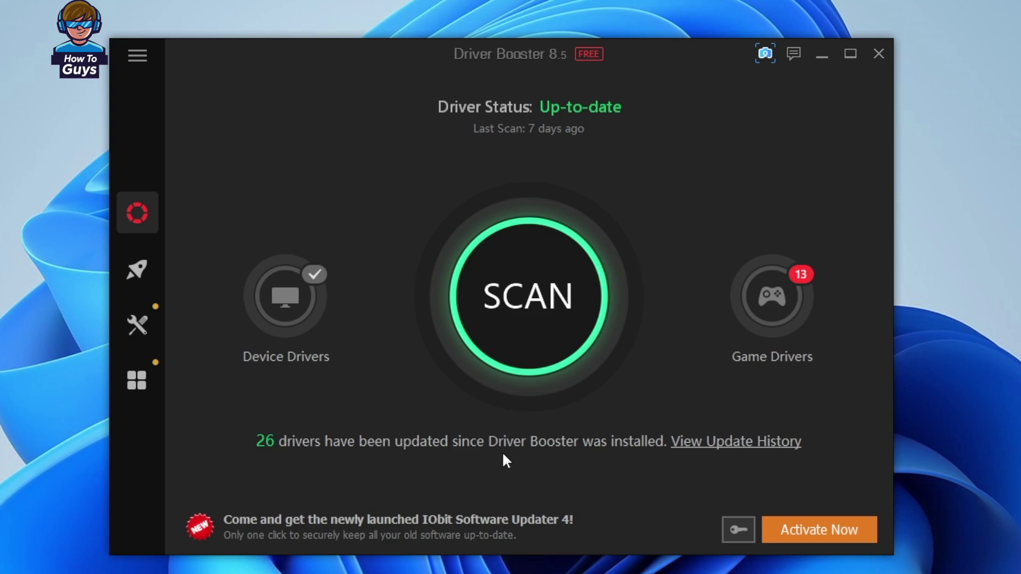
{"action": "left_click", "coordinate": [517, 299]}
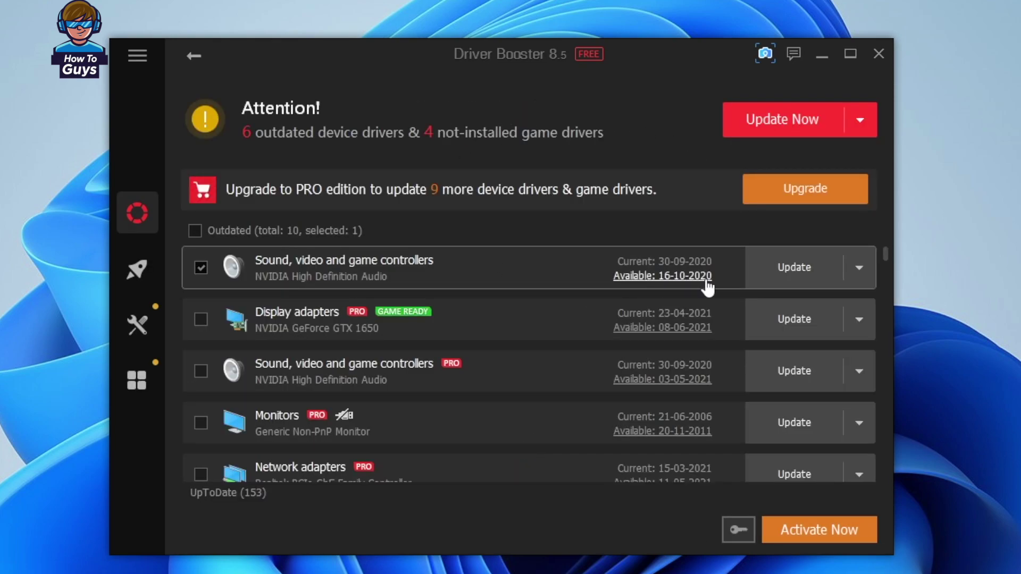
{"action": "scroll", "coordinate": [538, 278], "scroll_direction": "down", "scroll_amount": 3}
{"action": "scroll", "coordinate": [478, 292], "scroll_direction": "up", "scroll_amount": 3}
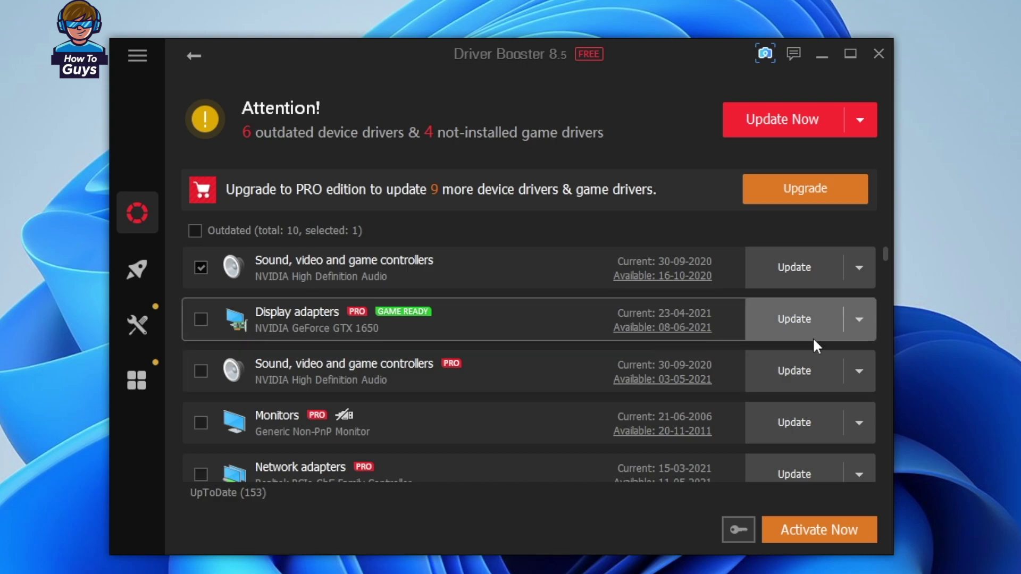
{"action": "scroll", "coordinate": [812, 337], "scroll_direction": "down", "scroll_amount": 3}
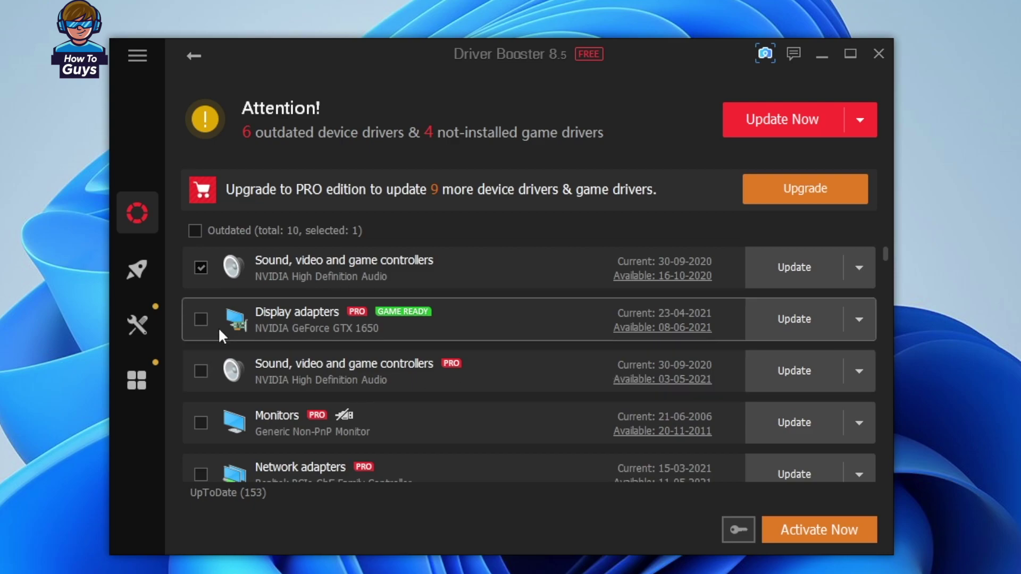
{"action": "scroll", "coordinate": [276, 323], "scroll_direction": "down", "scroll_amount": 1}
{"action": "scroll", "coordinate": [276, 323], "scroll_direction": "up", "scroll_amount": 1}
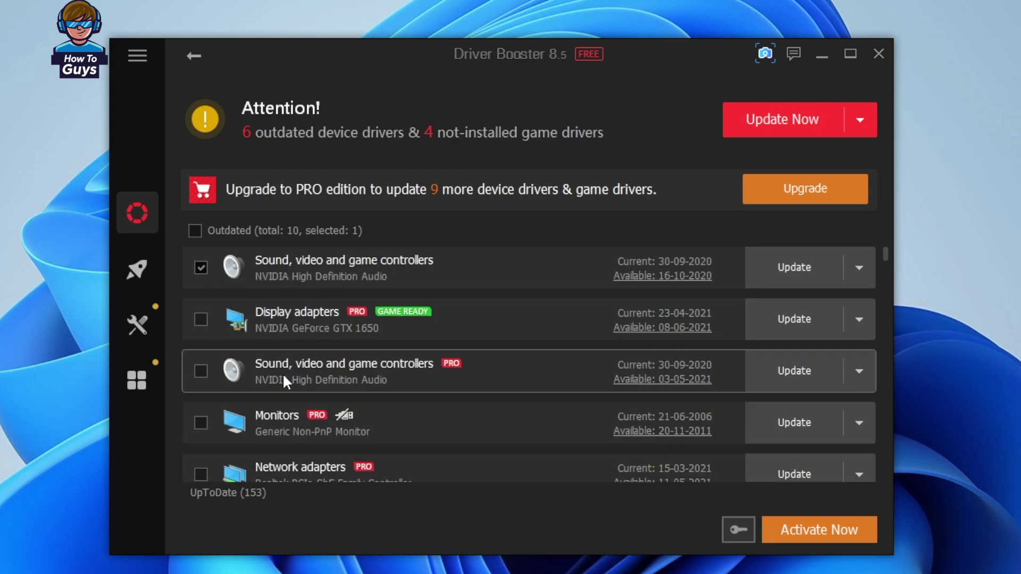
{"action": "left_click", "coordinate": [330, 423]}
{"action": "left_click", "coordinate": [194, 55]}
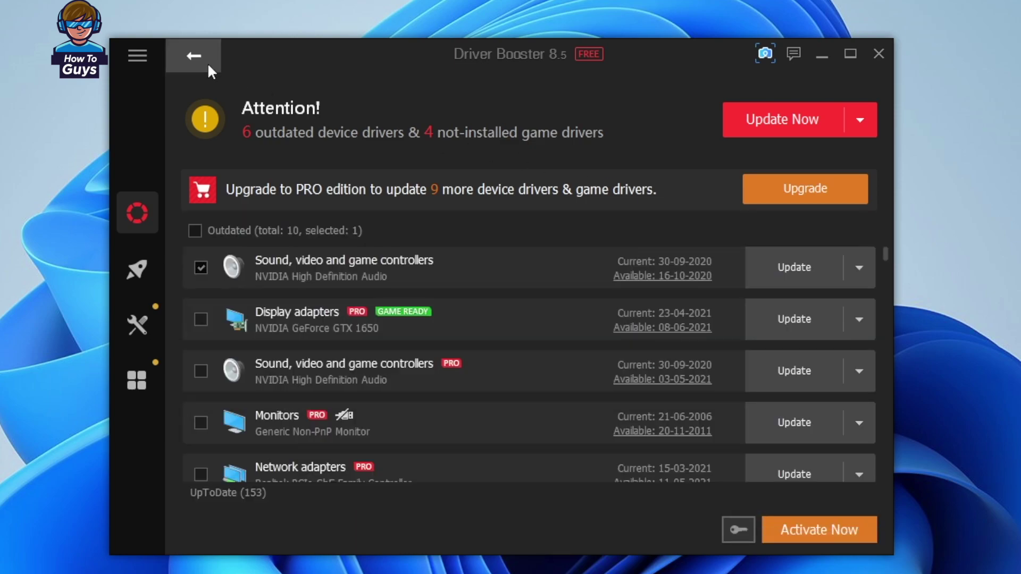
- Run Update Now with 'Don't remind me again' ticked so driver downloads begin
{"action": "left_click", "coordinate": [795, 122]}
{"action": "left_click", "coordinate": [308, 395]}
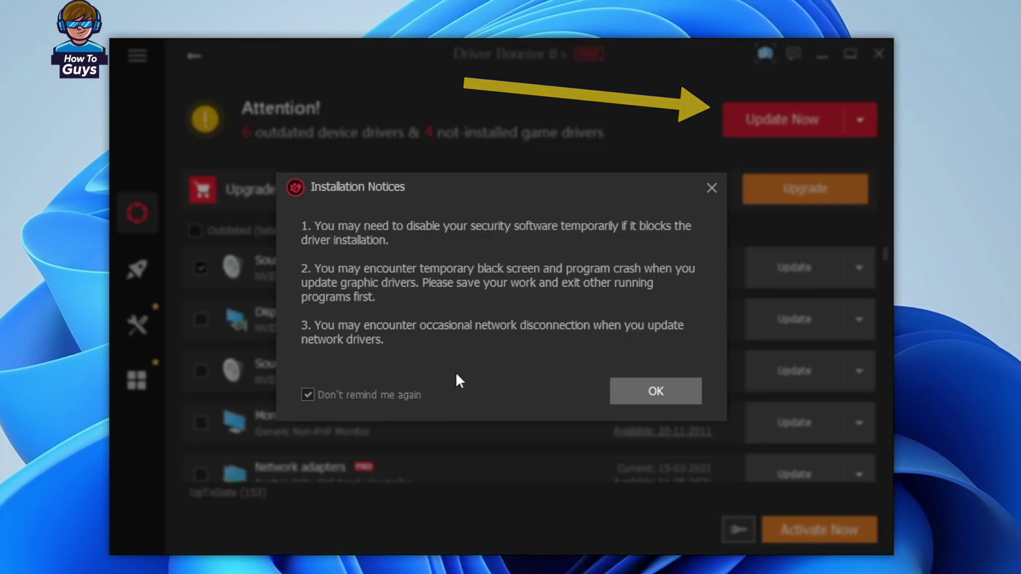
{"action": "left_click", "coordinate": [624, 391]}
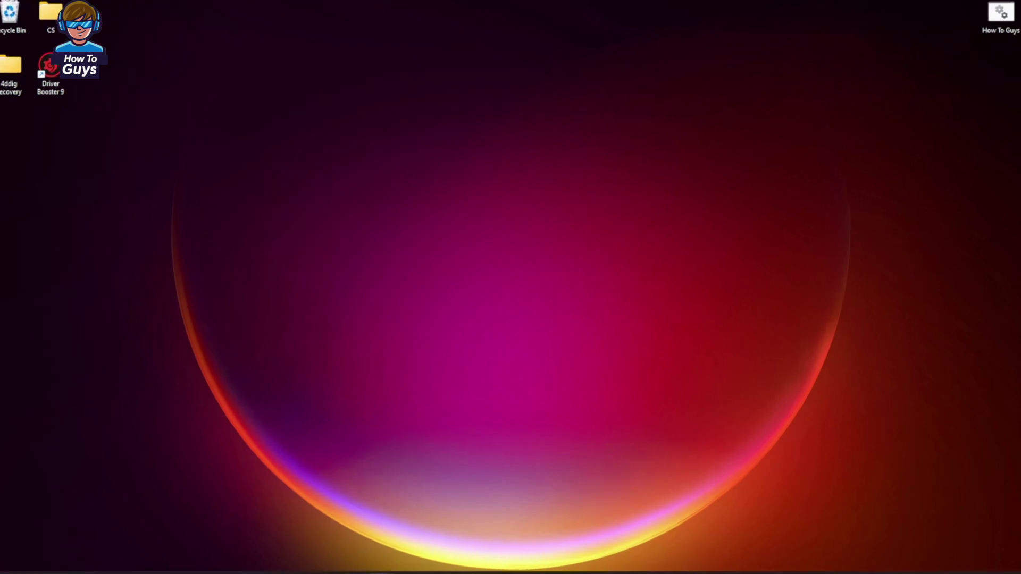
- Reopen Device Manager and confirm the GTX 1650 driver date 10-02-2022 and version 30.0.15.1179
{"action": "key", "text": "super"}
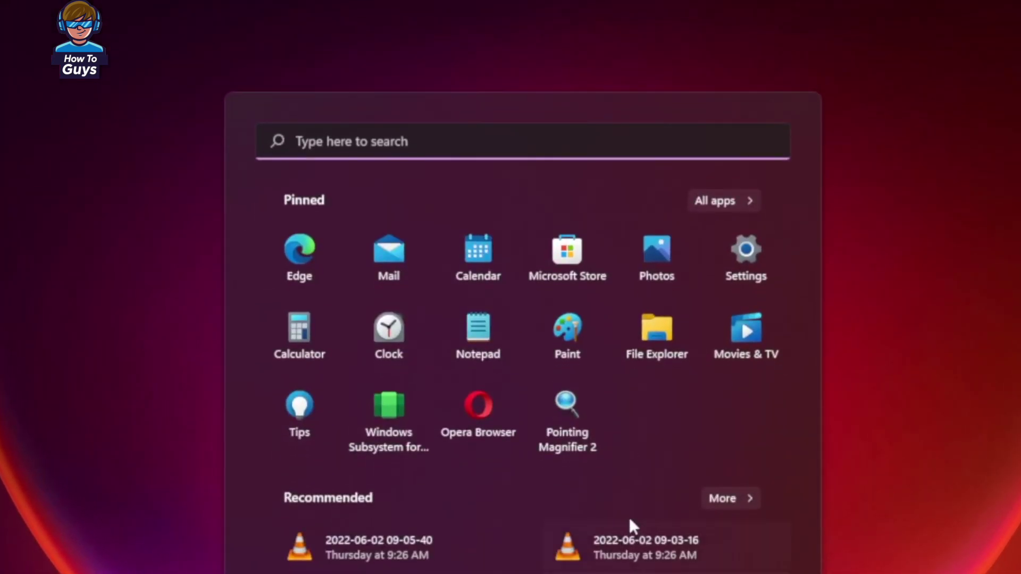
{"action": "type", "text": "dev"}
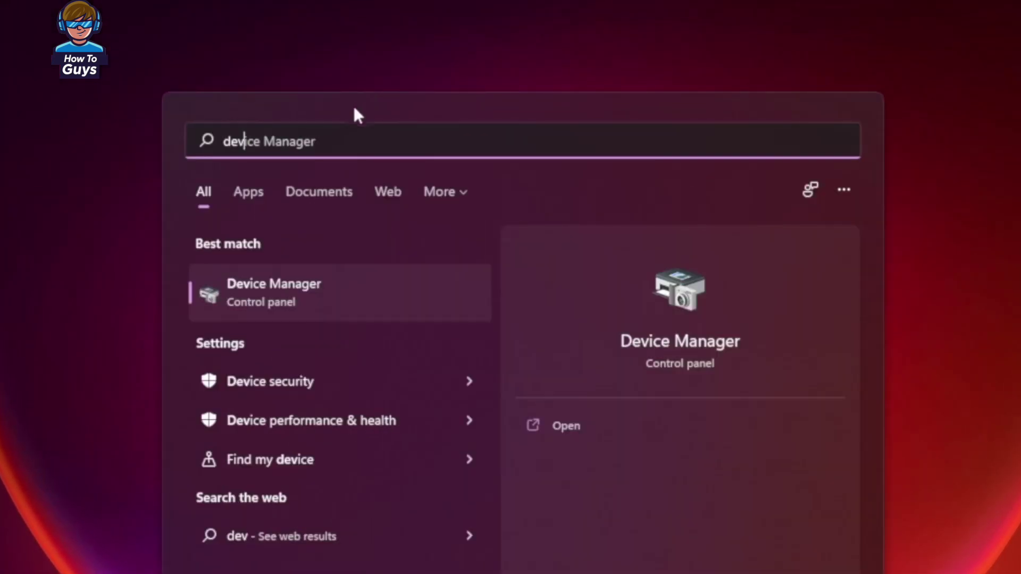
{"action": "left_click", "coordinate": [318, 302]}
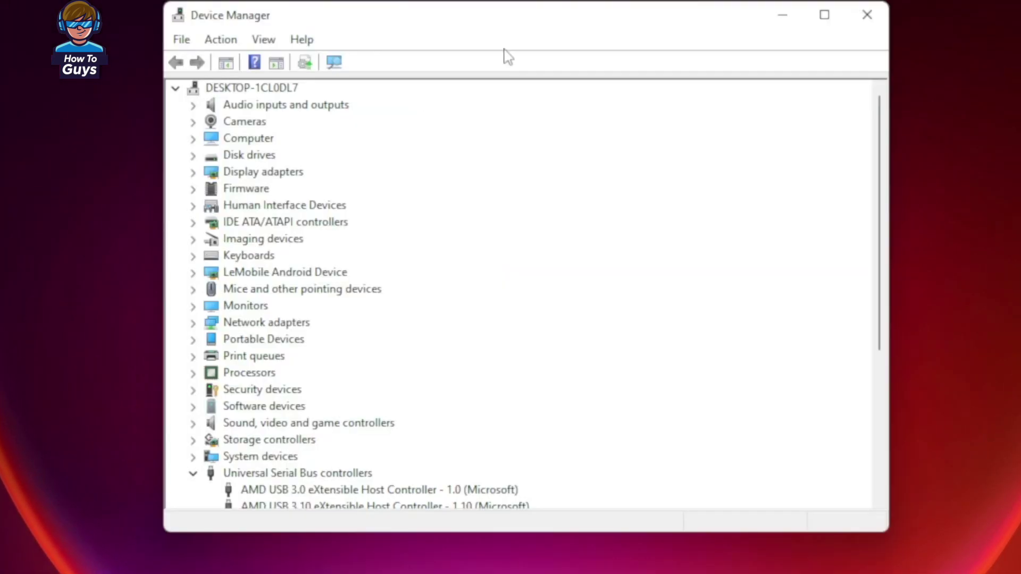
{"action": "left_click", "coordinate": [254, 172]}
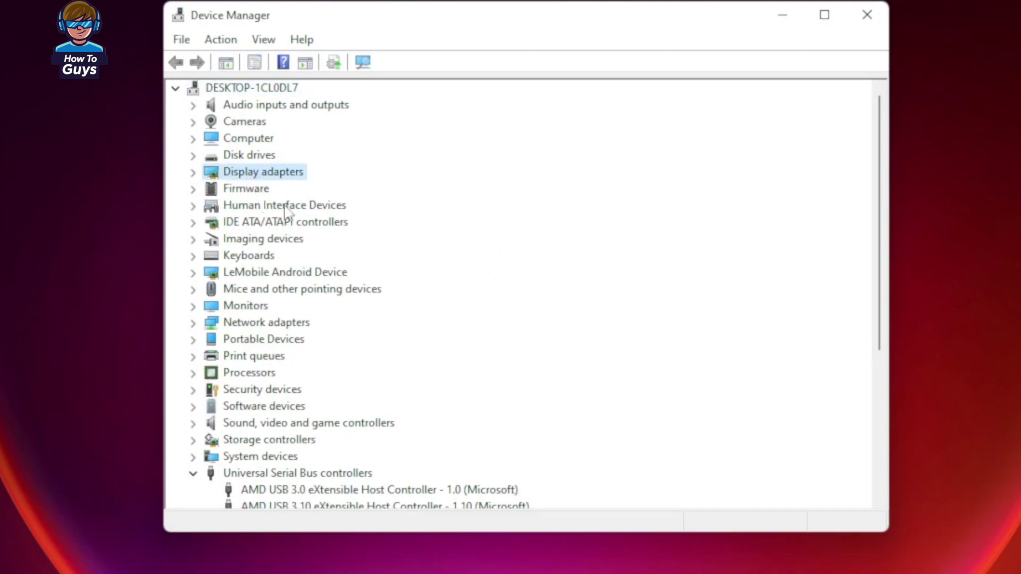
{"action": "left_click", "coordinate": [193, 172]}
{"action": "double_click", "coordinate": [303, 188]}
{"action": "left_click", "coordinate": [520, 127]}
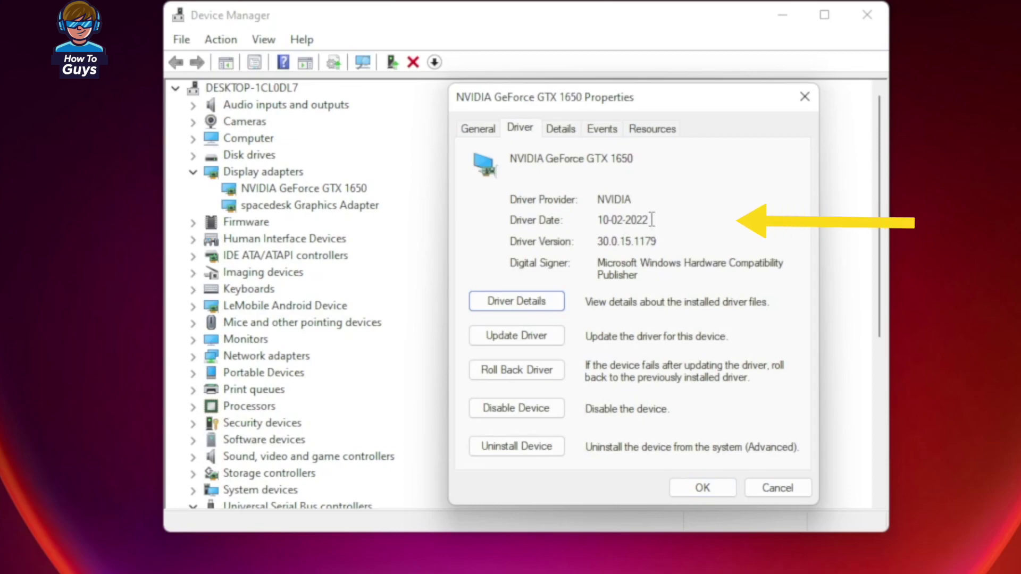
{"action": "left_click_drag", "start_coordinate": [658, 218], "coordinate": [579, 219]}
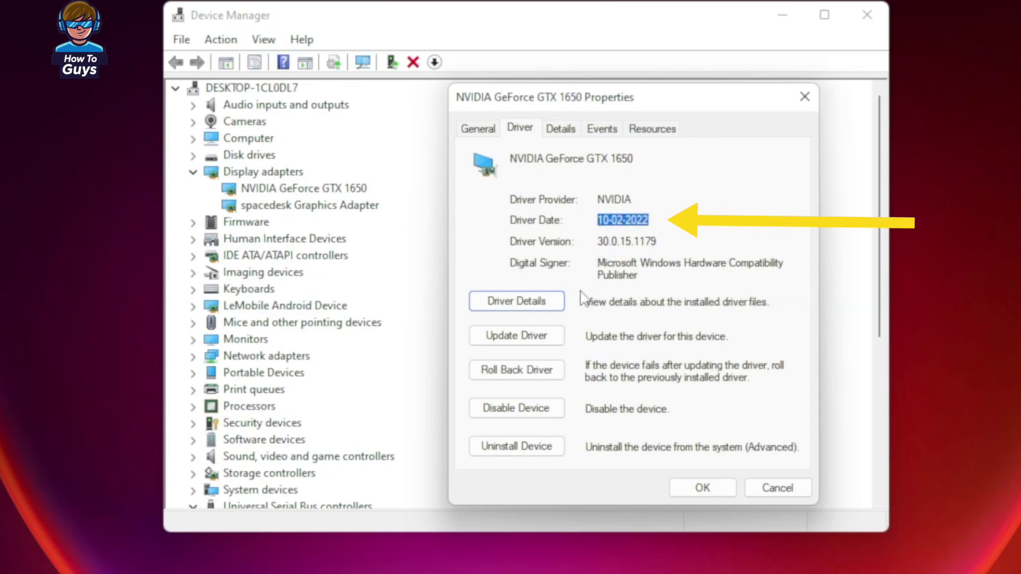